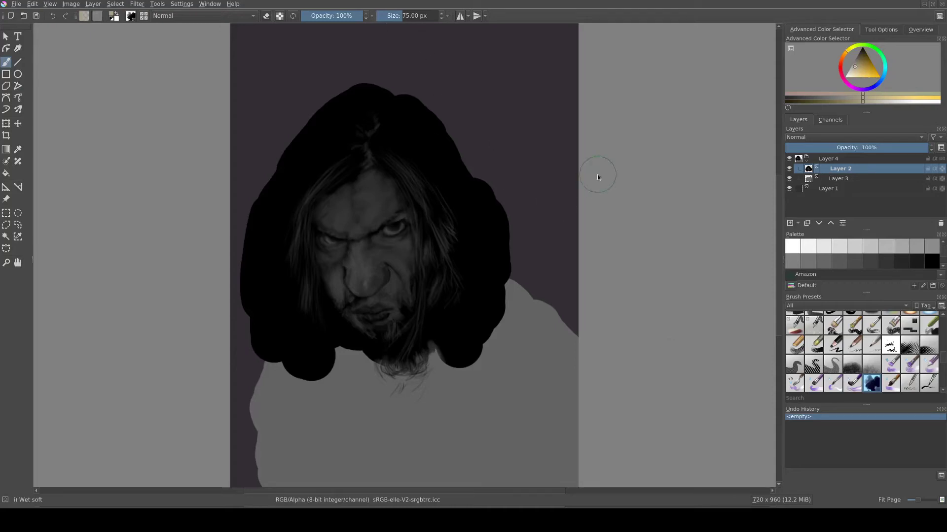
# Zoom the canvas from Fit Page to 141% so the face fills more of the window.
pyautogui.scroll(1, 561, 176)
pyautogui.scroll(1, 607, 158)
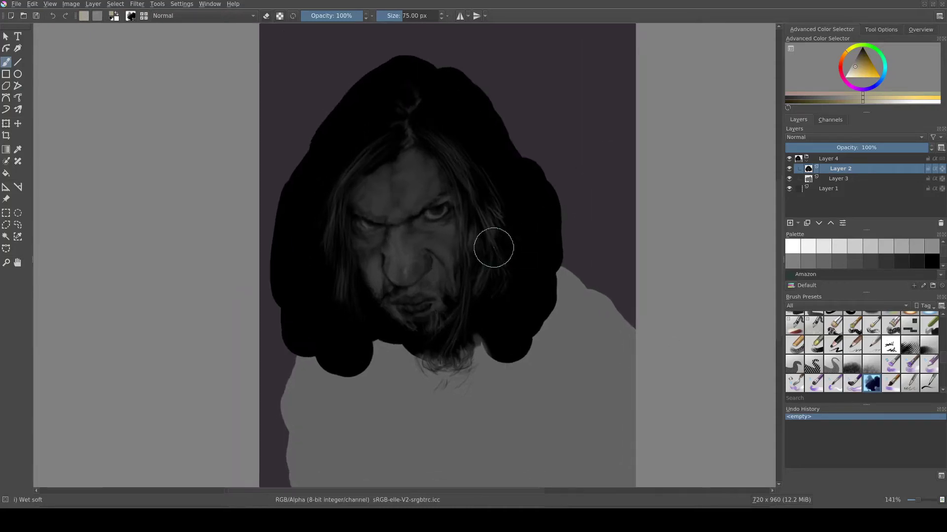
pyautogui.scroll(1, 492, 247)
pyautogui.scroll(-1, 495, 243)
# Select the Basic tip soft simple brush from the pop-up palette and load a near-black colour.
pyautogui.rightClick(692, 266)
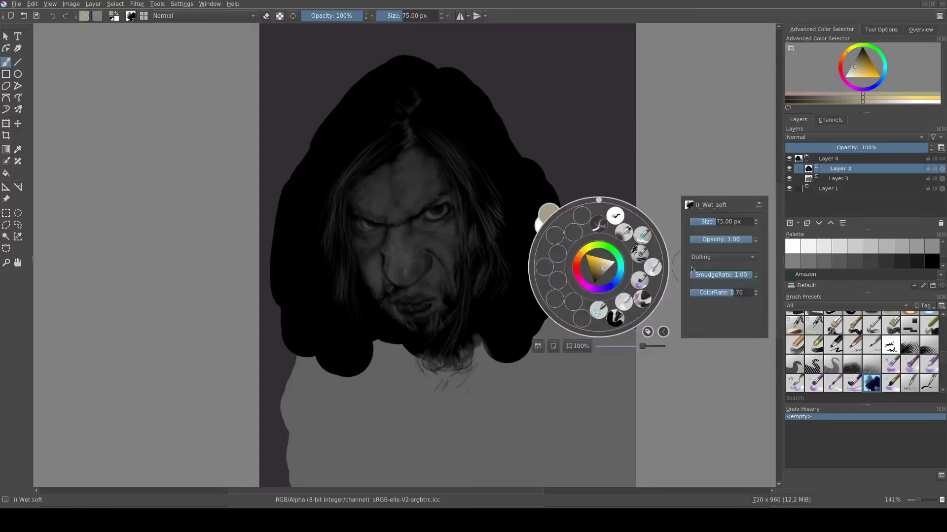
pyautogui.click(615, 216)
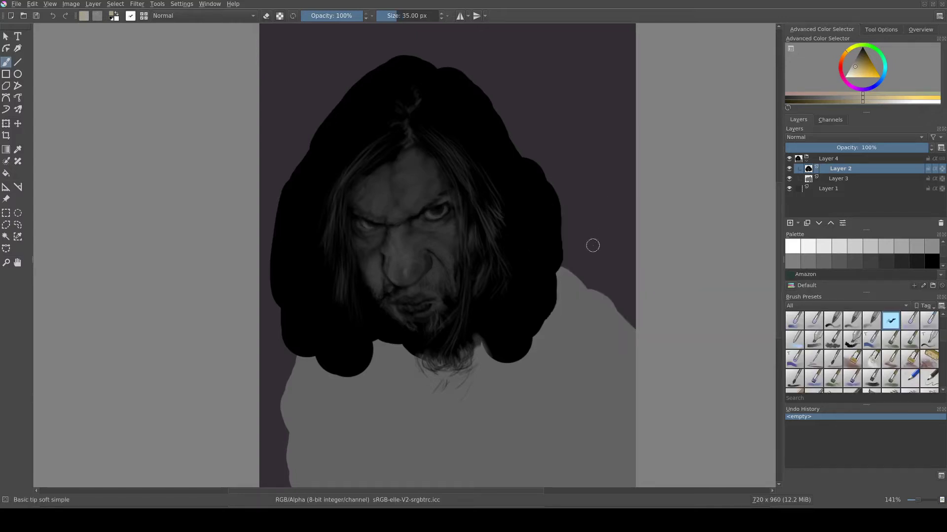
pyautogui.rightClick(636, 209)
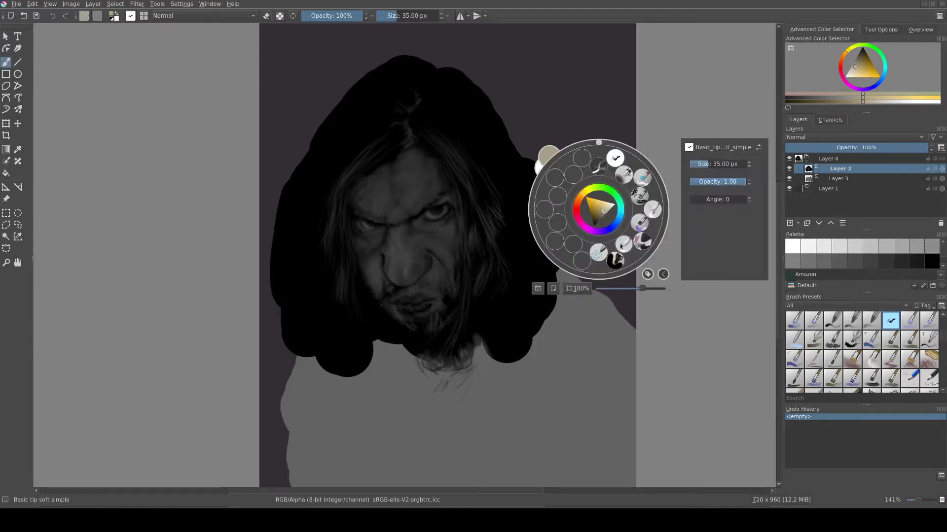
pyautogui.click(639, 207)
pyautogui.rightClick(641, 206)
pyautogui.click(623, 240)
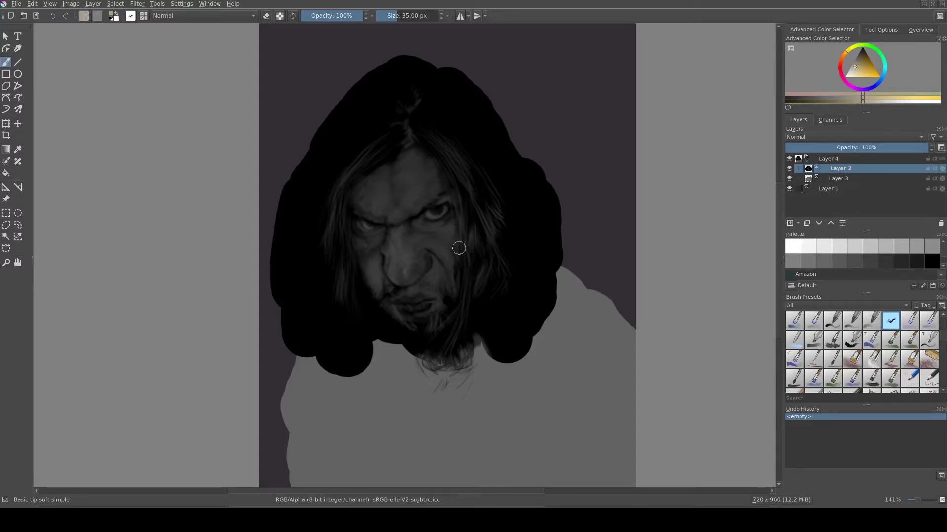
pyautogui.keyDown('ctrl'); pyautogui.click(398, 298); pyautogui.keyUp('ctrl')
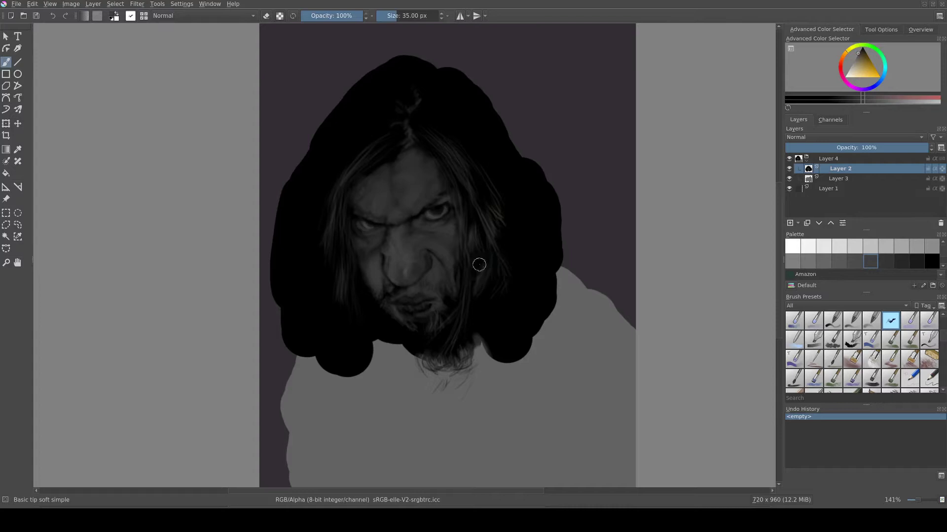
# Paint thin dark hair strokes with a 9 px brush, then switch to mid-grey at 16 px.
pyautogui.press('[')
pyautogui.press('[')
pyautogui.press('[')
pyautogui.press('[')
pyautogui.press('[')
pyautogui.press('[')
pyautogui.press('[')
pyautogui.press('[')
pyautogui.moveTo(461, 259); pyautogui.dragTo(458, 231)
pyautogui.moveTo(461, 244); pyautogui.dragTo(461, 222)
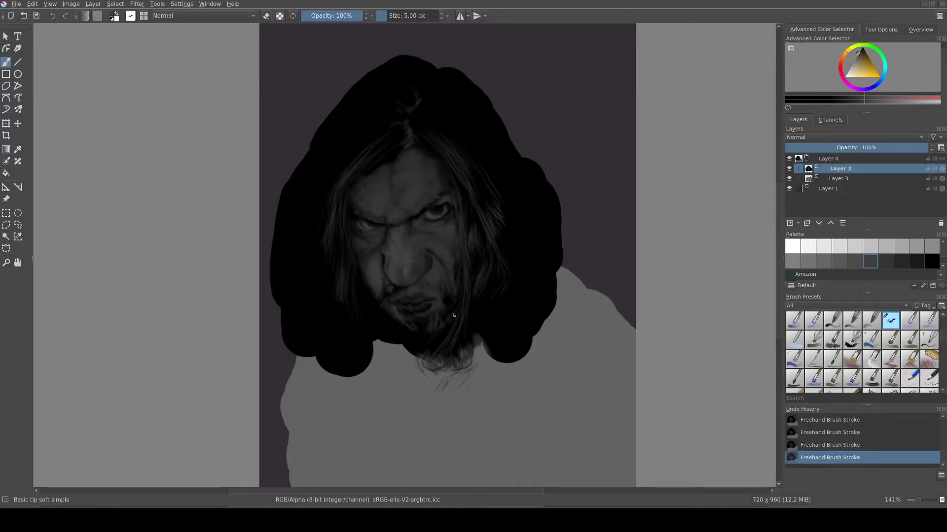
pyautogui.press('d')
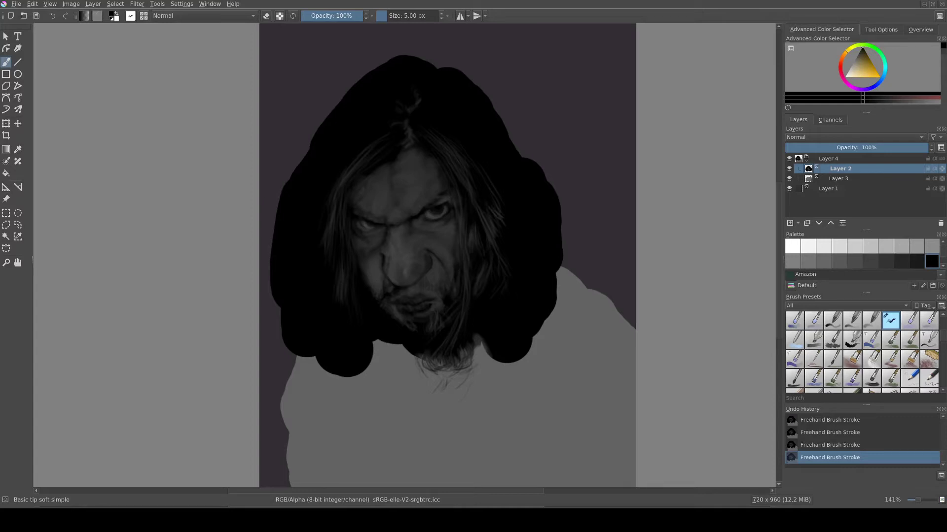
pyautogui.keyDown('ctrl'); pyautogui.click(376, 281); pyautogui.keyUp('ctrl')
pyautogui.press(']')
pyautogui.press(']')
pyautogui.press(']')
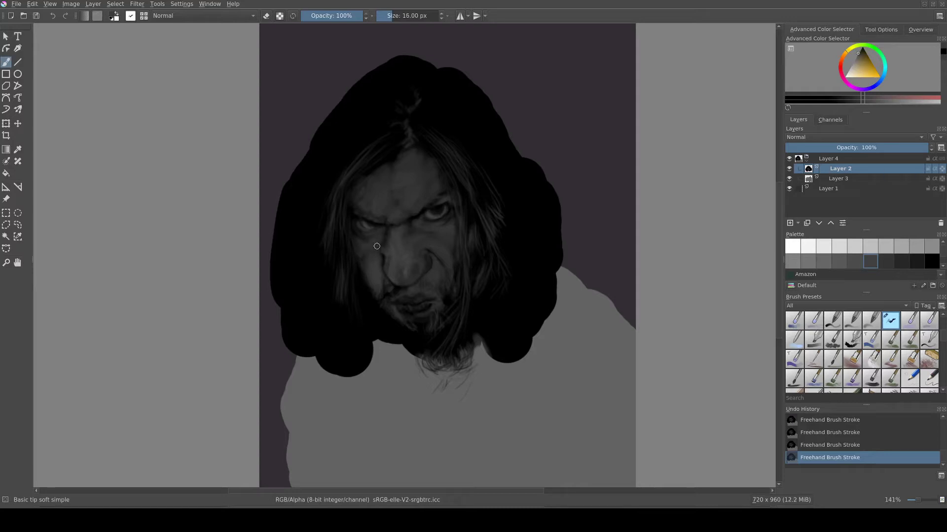
# Shade the scowling brow and eyes, alternating between black and mid-grey swatches.
pyautogui.keyDown('ctrl'); pyautogui.click(377, 243); pyautogui.keyUp('ctrl')
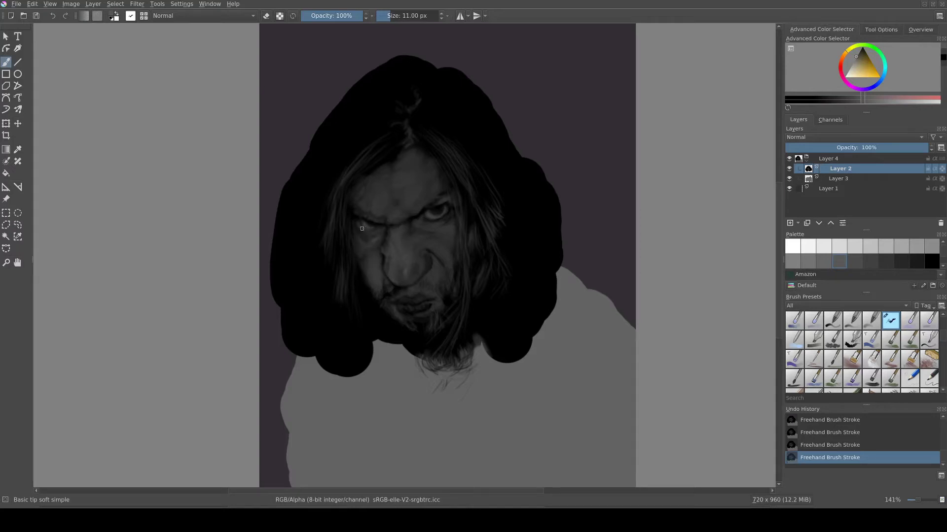
pyautogui.press('d')
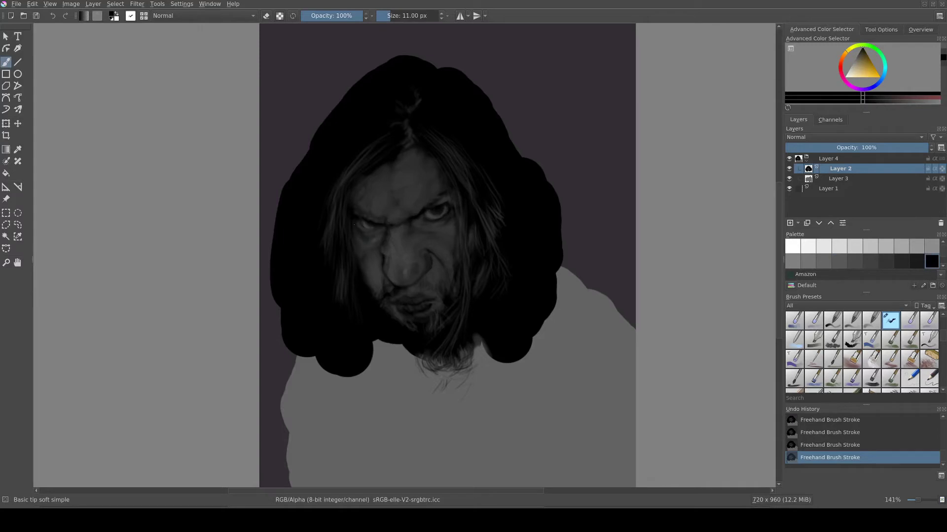
pyautogui.keyDown('ctrl'); pyautogui.click(374, 240); pyautogui.keyUp('ctrl')
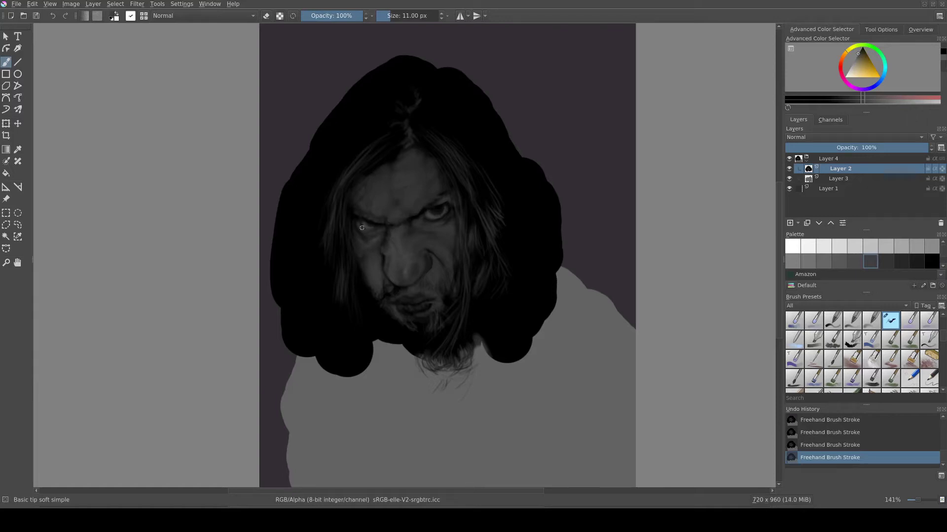
pyautogui.keyDown('ctrl'); pyautogui.click(365, 230); pyautogui.keyUp('ctrl')
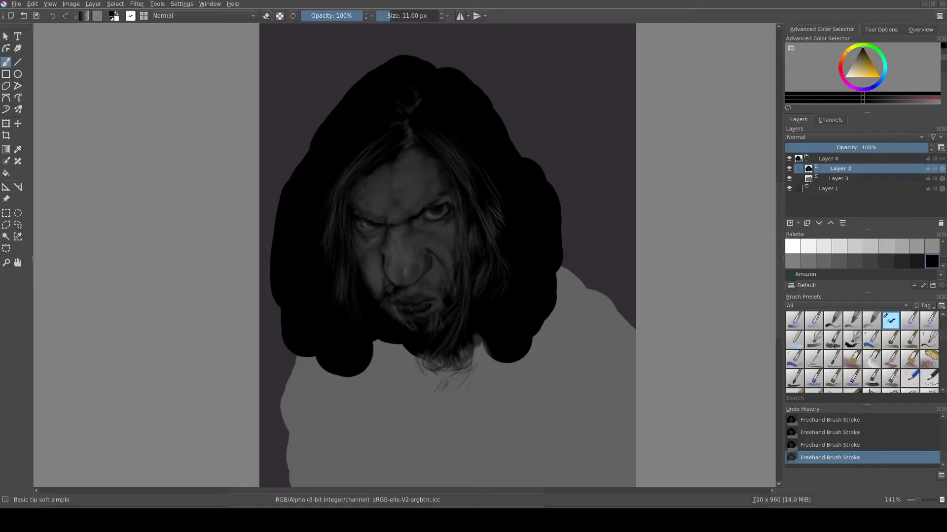
pyautogui.keyDown('ctrl'); pyautogui.click(364, 229); pyautogui.keyUp('ctrl')
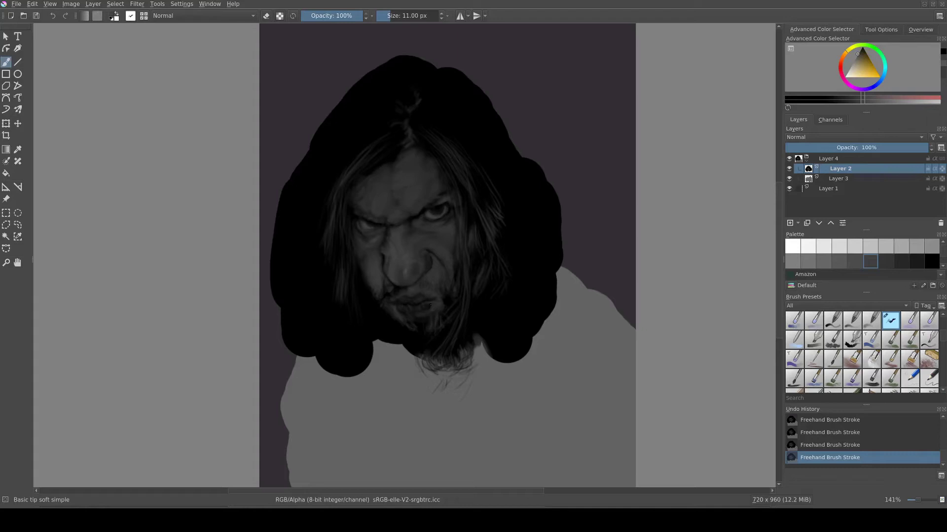
pyautogui.press('d')
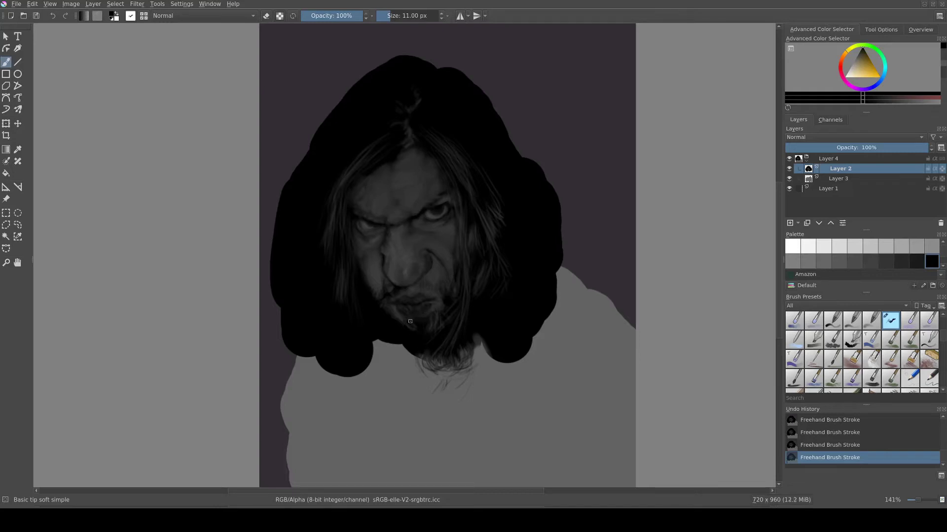
pyautogui.keyDown('ctrl'); pyautogui.click(400, 292); pyautogui.keyUp('ctrl')
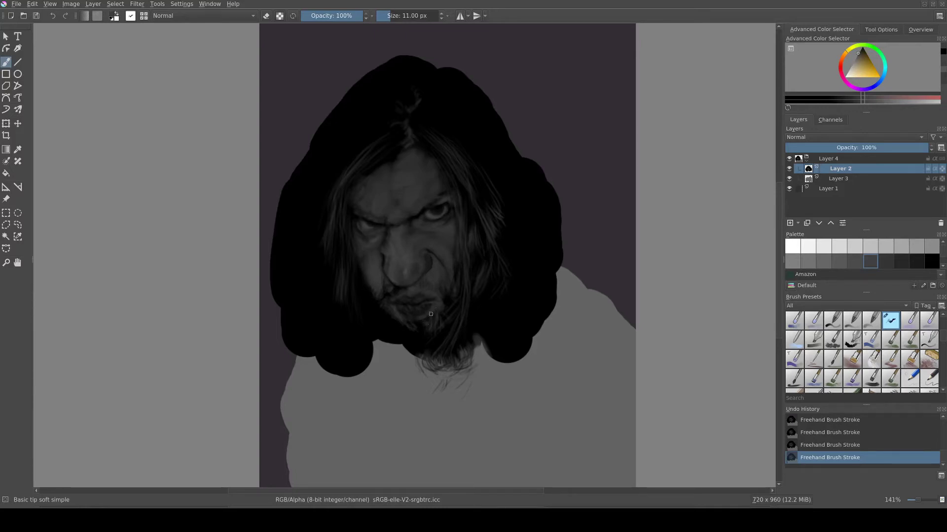
# Shrink the brush to 9 px, sample a canvas colour, and paint a light strand on the chin.
pyautogui.press('[')
pyautogui.press('[')
pyautogui.keyDown('ctrl'); pyautogui.click(431, 350); pyautogui.keyUp('ctrl')
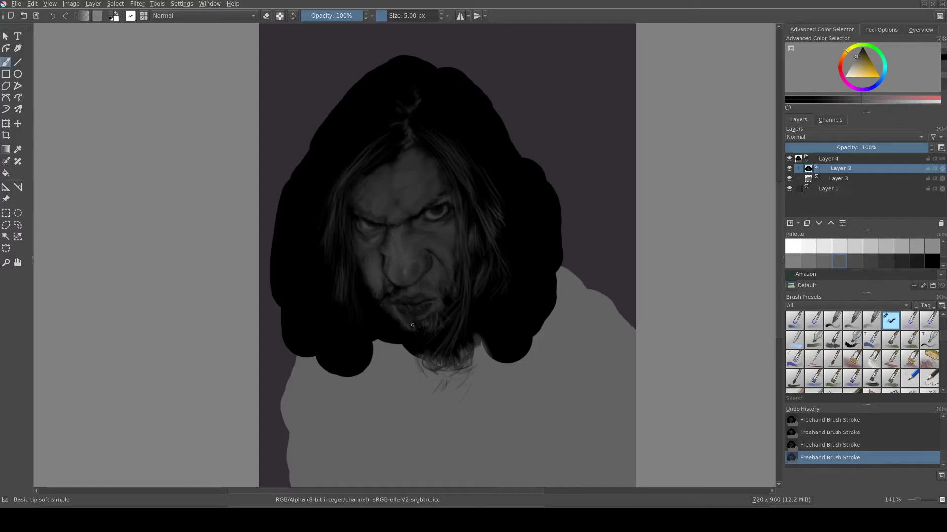
pyautogui.moveTo(417, 329); pyautogui.dragTo(414, 333)
# Set the Blender Blur brush to 11 px, then return to the Basic tip soft simple brush.
pyautogui.press('/')
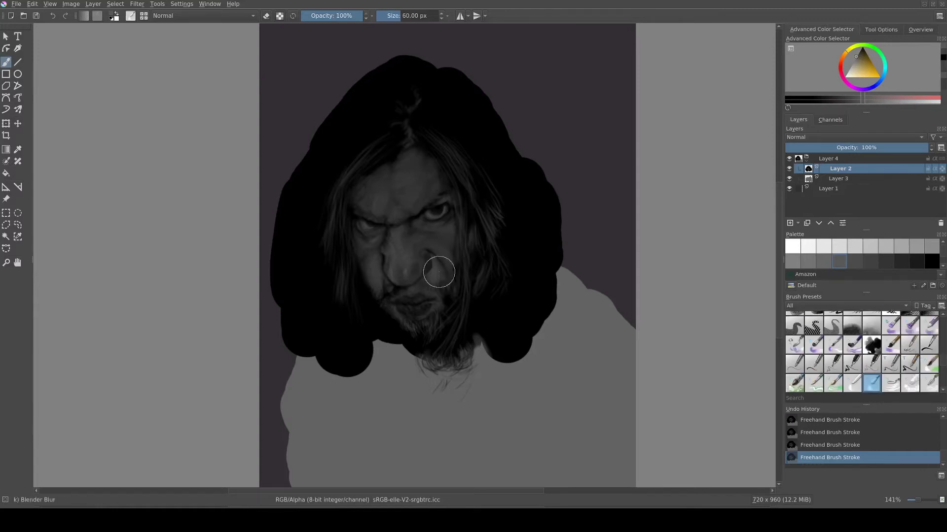
pyautogui.moveTo(435, 280); pyautogui.dragTo(417, 279)
pyautogui.press('/')
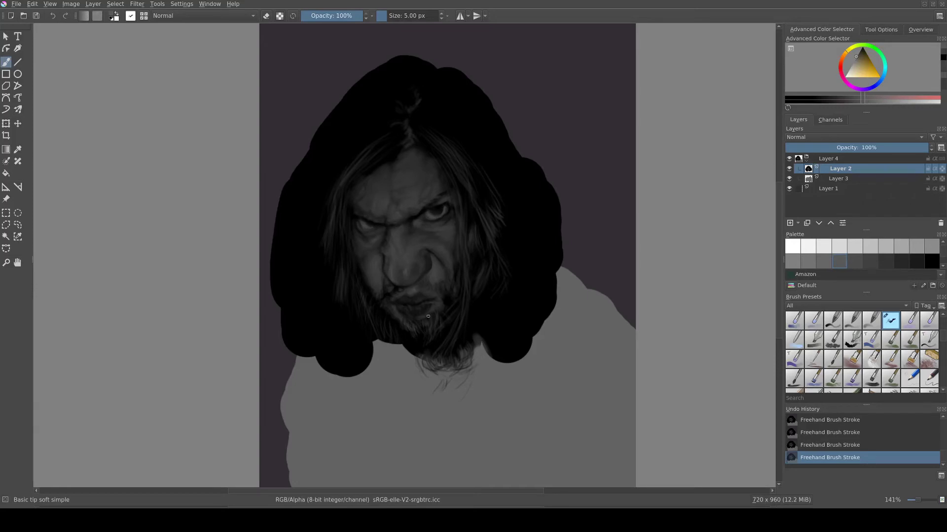
# Paint the lip ring in dark and light greys, then darken the beard's lower edge at 26 px.
pyautogui.press('d')
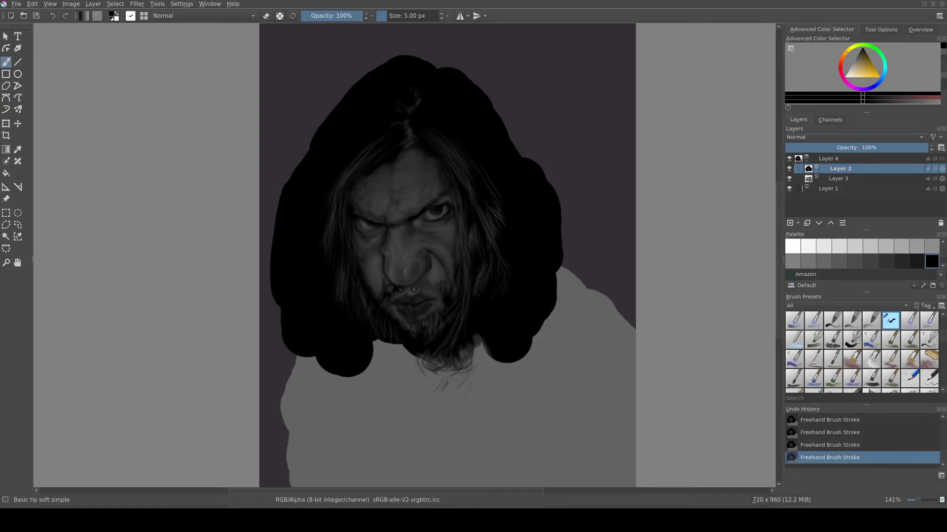
pyautogui.keyDown('ctrl'); pyautogui.click(417, 314); pyautogui.keyUp('ctrl')
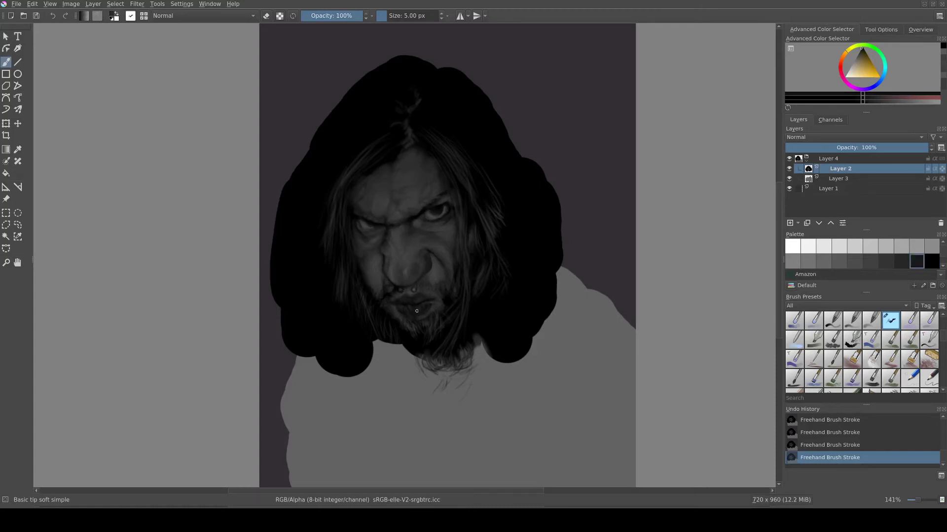
pyautogui.press('l')
pyautogui.press('l')
pyautogui.press('l')
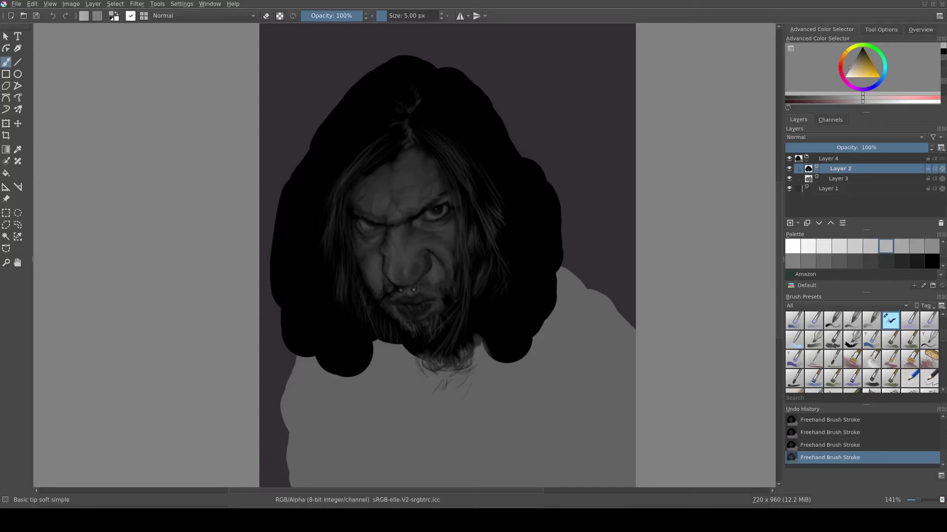
pyautogui.press('d')
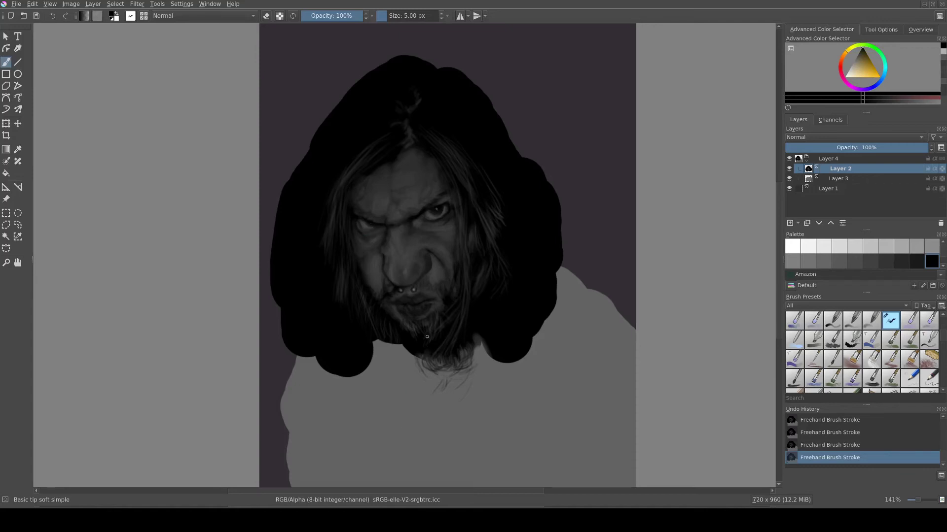
pyautogui.press(']')
pyautogui.press(']')
pyautogui.press(']')
pyautogui.moveTo(402, 351)
pyautogui.mouseDown()
pyautogui.moveTo(417, 353)
pyautogui.moveTo(389, 348)
pyautogui.mouseUp()
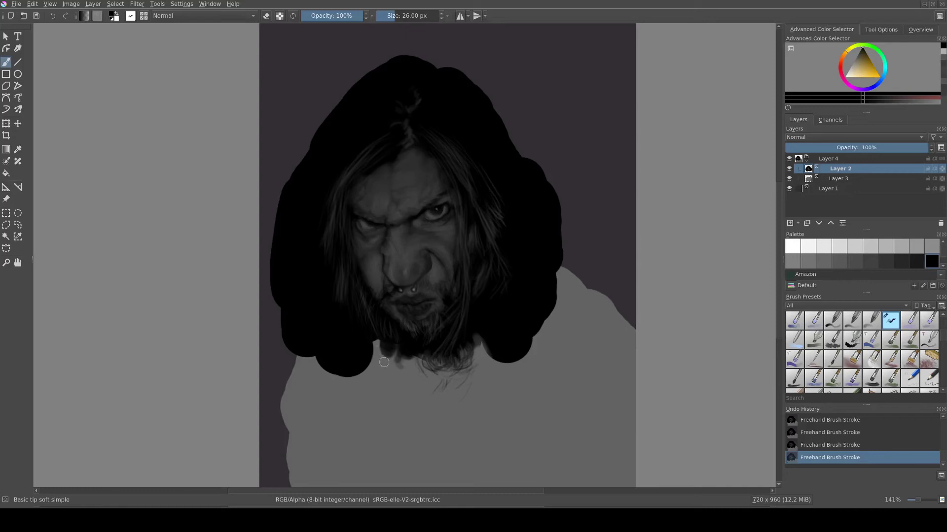
# Erase ragged strands into the beard's bottom edge with a 10 px eraser, then pick lighter greys.
pyautogui.press('e')
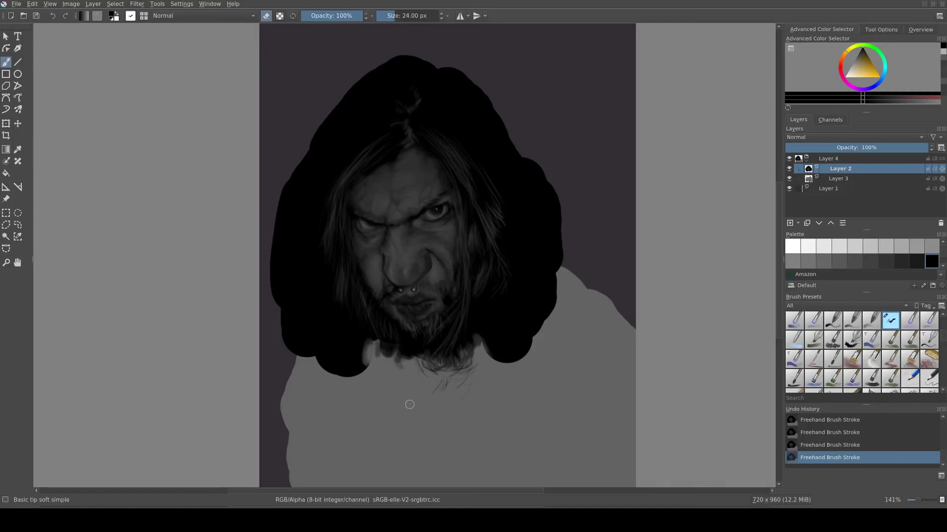
pyautogui.press('[')
pyautogui.press('[')
pyautogui.press('[')
pyautogui.press('[')
pyautogui.press('[')
pyautogui.press('[')
pyautogui.moveTo(362, 358); pyautogui.dragTo(358, 334)
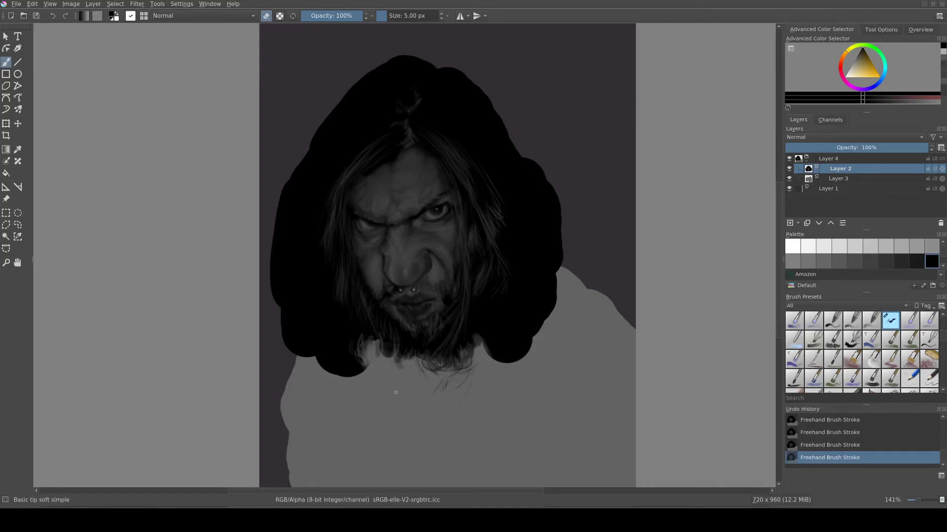
pyautogui.keyDown('ctrl'); pyautogui.click(377, 263); pyautogui.keyUp('ctrl')
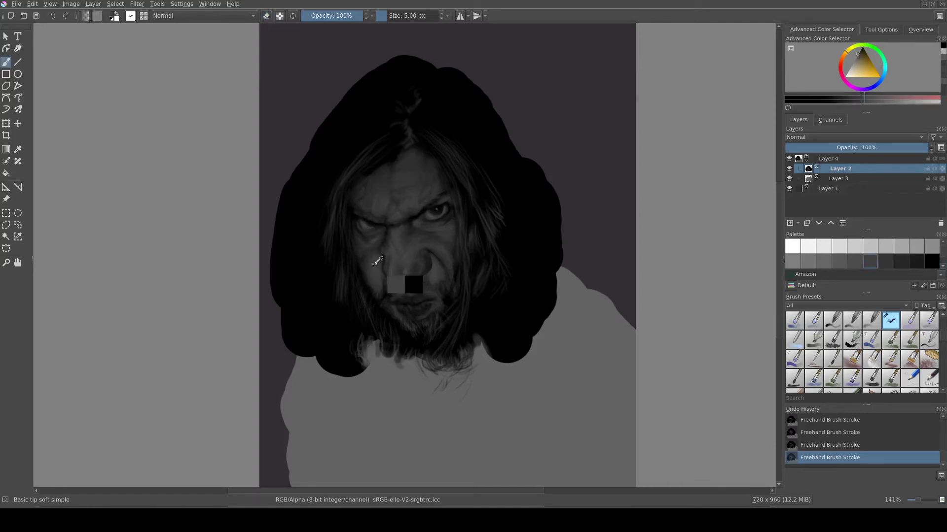
pyautogui.keyDown('ctrl'); pyautogui.click(389, 356); pyautogui.keyUp('ctrl')
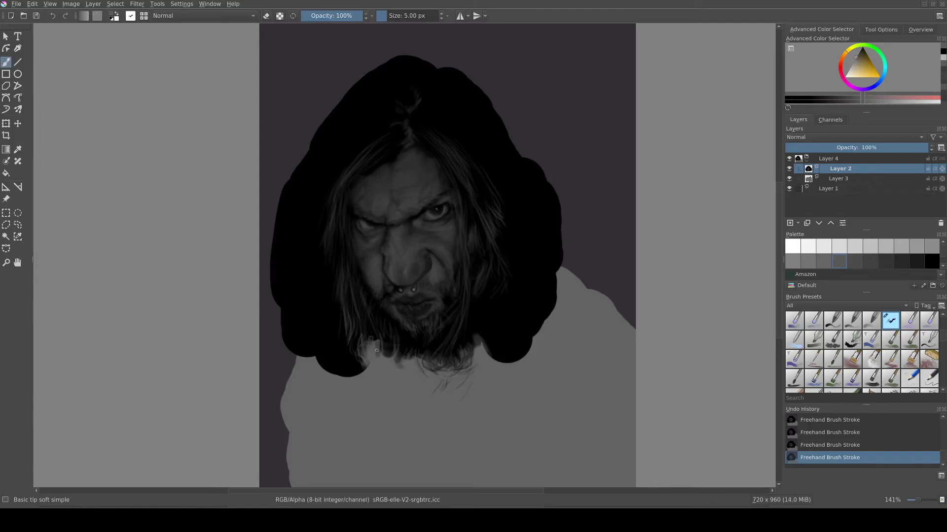
# Erase a small patch at the beard edge and paint a black strand there.
pyautogui.press('e')
pyautogui.moveTo(371, 340)
pyautogui.mouseDown()
pyautogui.moveTo(370, 324)
pyautogui.moveTo(362, 352)
pyautogui.mouseUp()
pyautogui.press('e')
pyautogui.press('d')
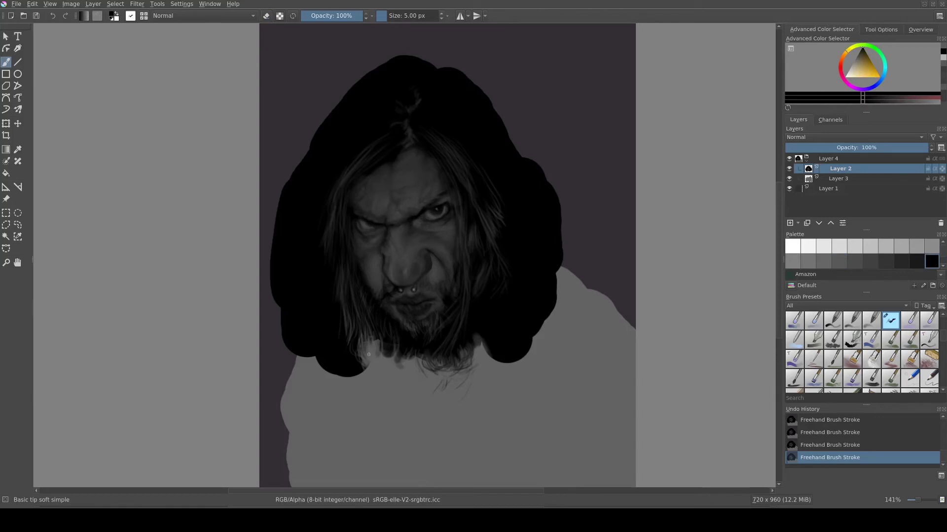
pyautogui.moveTo(368, 354); pyautogui.dragTo(378, 340)
# Add dark strands at the beard's bottom and hair's lower-right, plus dark grey right of the mouth.
pyautogui.moveTo(456, 386); pyautogui.dragTo(478, 346)
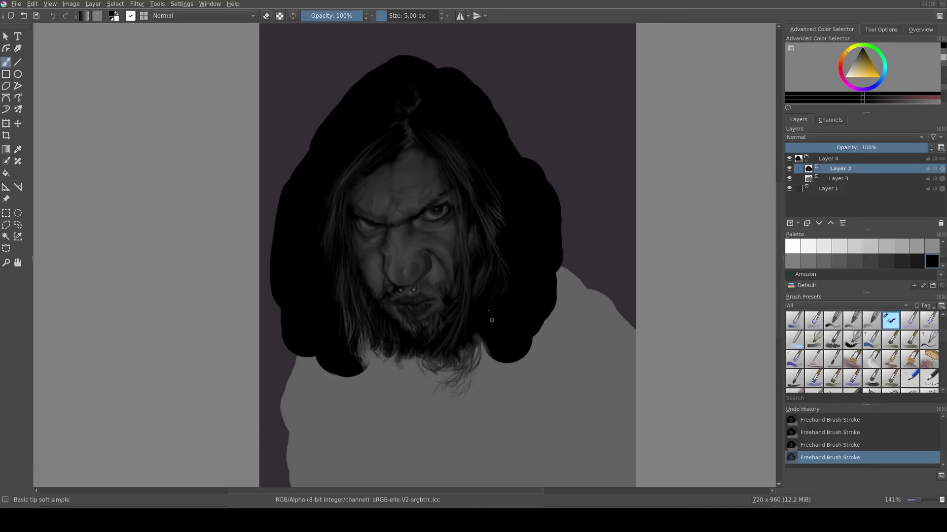
pyautogui.moveTo(484, 345); pyautogui.dragTo(519, 367)
pyautogui.keyDown('ctrl'); pyautogui.click(458, 325); pyautogui.keyUp('ctrl')
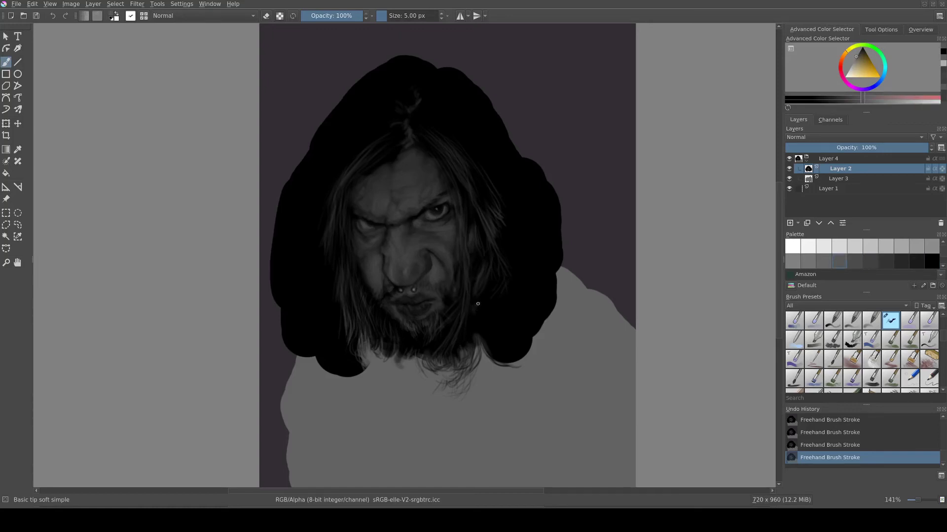
pyautogui.moveTo(478, 304); pyautogui.dragTo(475, 309)
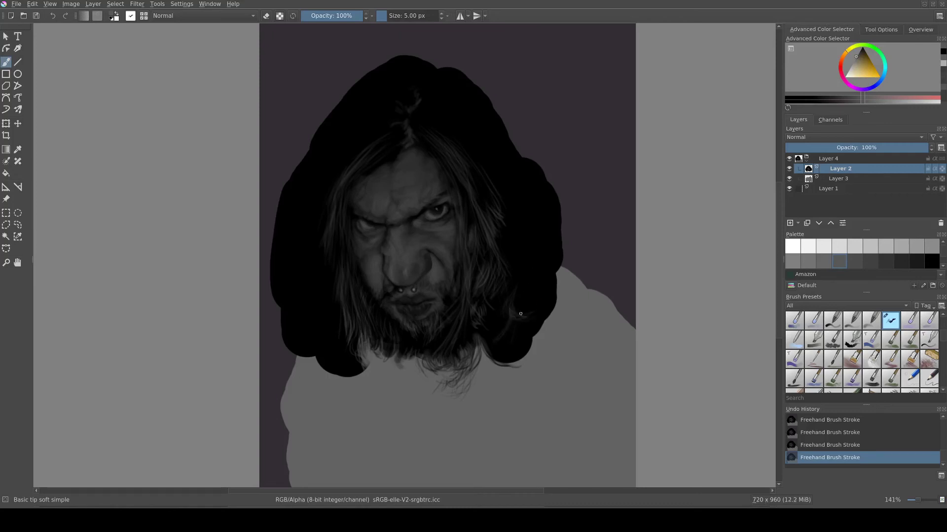
# Refine mouth and moustache tones using near-black, mid-grey, black and greys sampled from the face.
pyautogui.keyDown('ctrl'); pyautogui.click(444, 211); pyautogui.keyUp('ctrl')
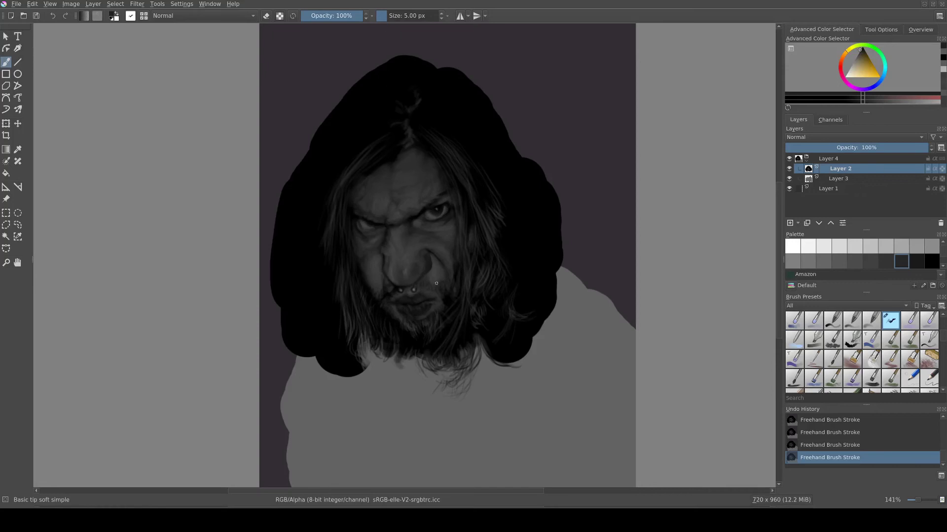
pyautogui.keyDown('ctrl'); pyautogui.click(352, 187); pyautogui.keyUp('ctrl')
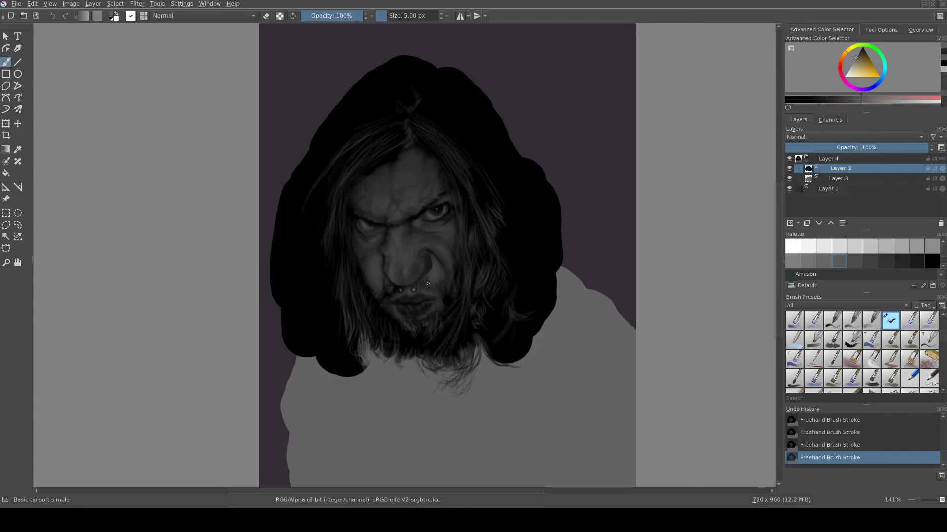
pyautogui.press('d')
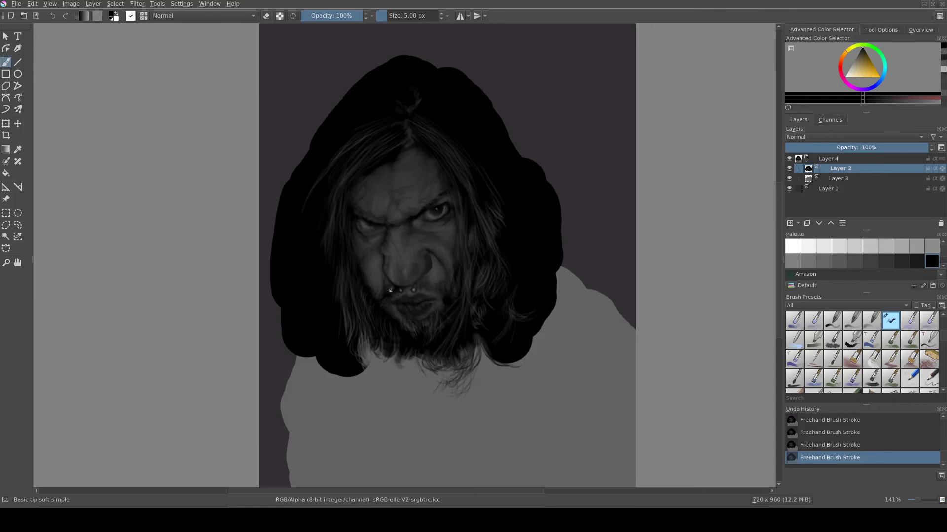
pyautogui.keyDown('ctrl'); pyautogui.click(436, 283); pyautogui.keyUp('ctrl')
pyautogui.keyDown('ctrl'); pyautogui.click(433, 295); pyautogui.keyUp('ctrl')
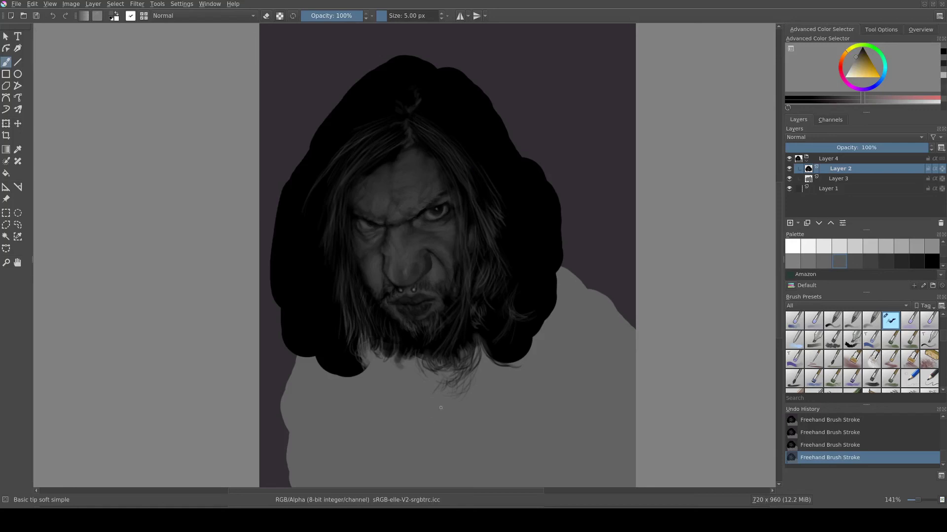
# Paint light grey strands through the beard below the mouth, then switch to black and mid-grey.
pyautogui.keyDown('ctrl'); pyautogui.click(396, 324); pyautogui.keyUp('ctrl')
pyautogui.moveTo(405, 316); pyautogui.dragTo(392, 317)
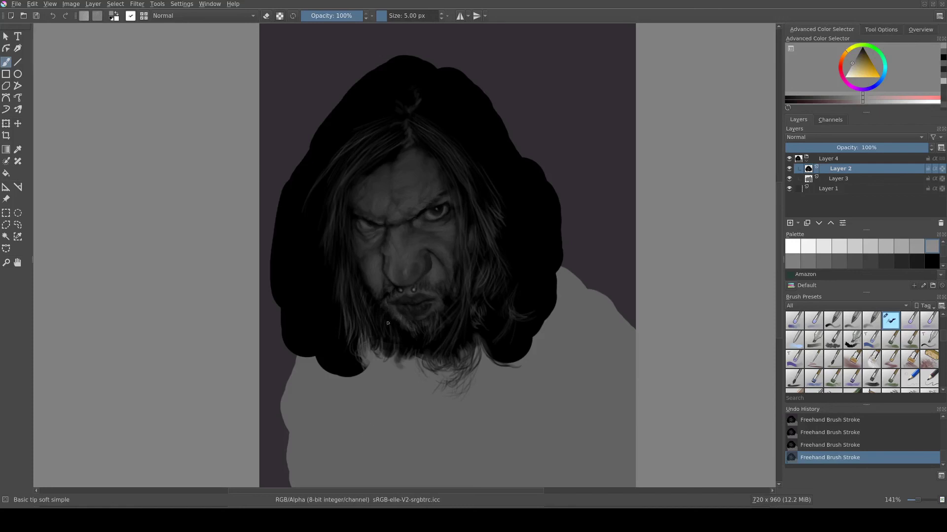
pyautogui.moveTo(390, 318); pyautogui.dragTo(391, 324)
pyautogui.press('x')
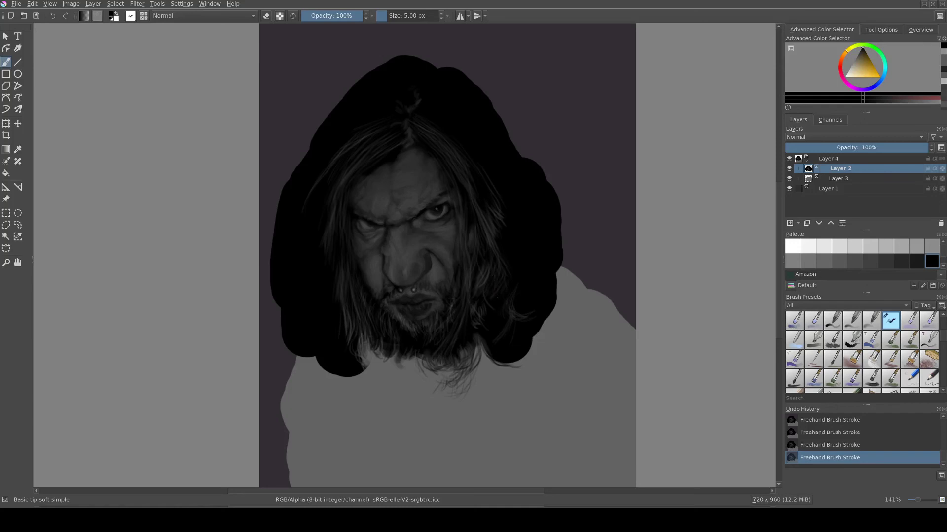
pyautogui.keyDown('ctrl'); pyautogui.click(458, 291); pyautogui.keyUp('ctrl')
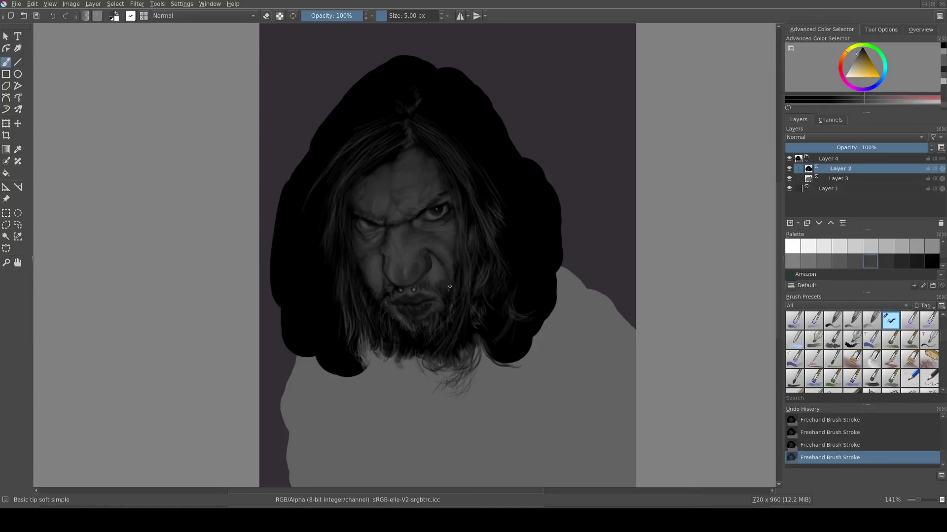